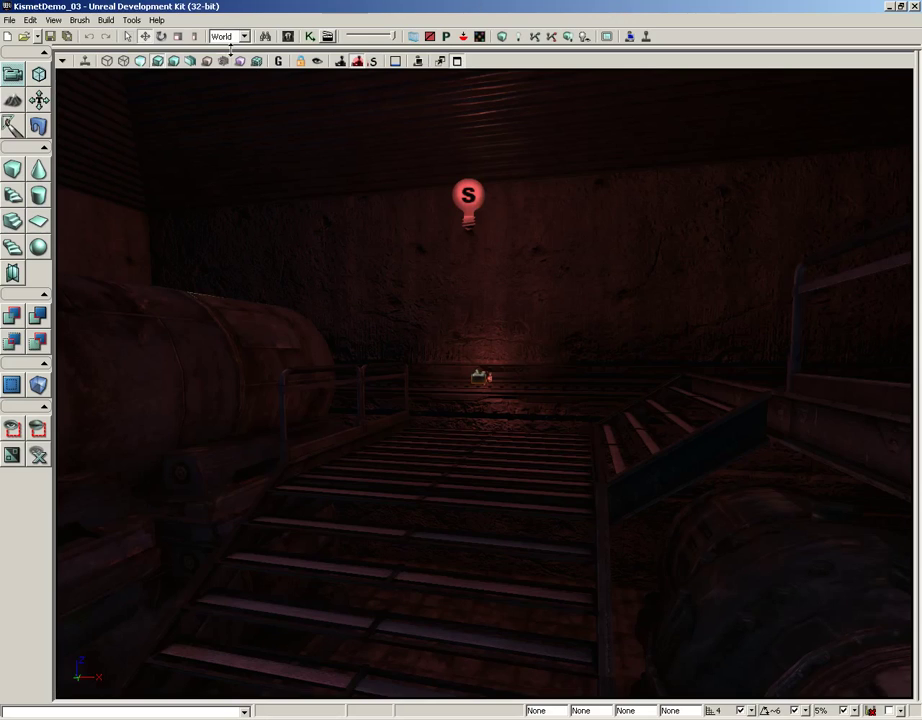
Filter all Content Browser assets by 'alarm' and select A_Gameplay_CTF_FlagAlarm_Cue.
click(289, 37)
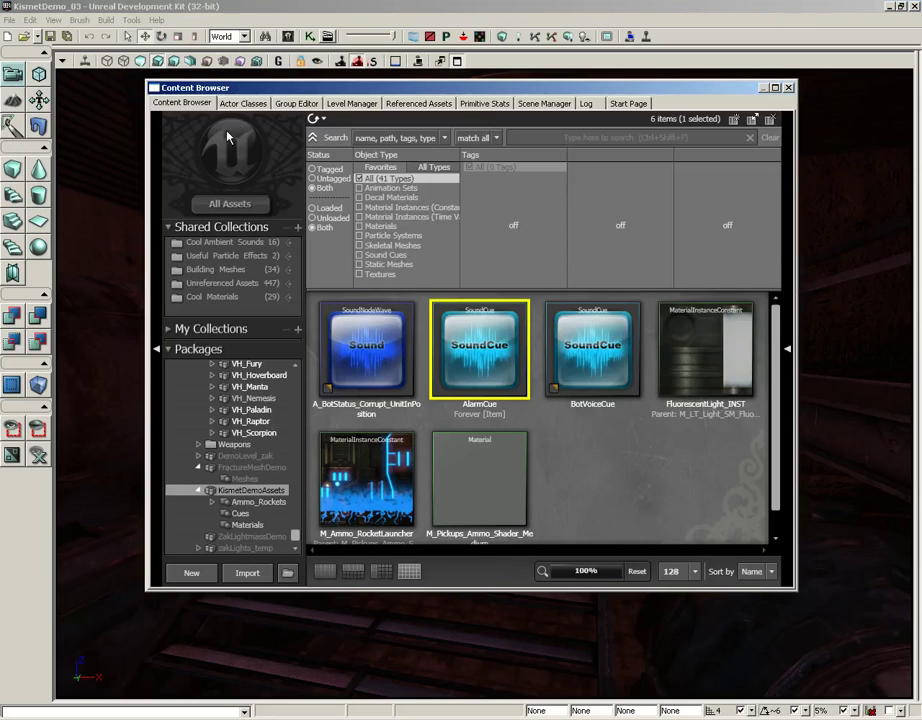
click(230, 205)
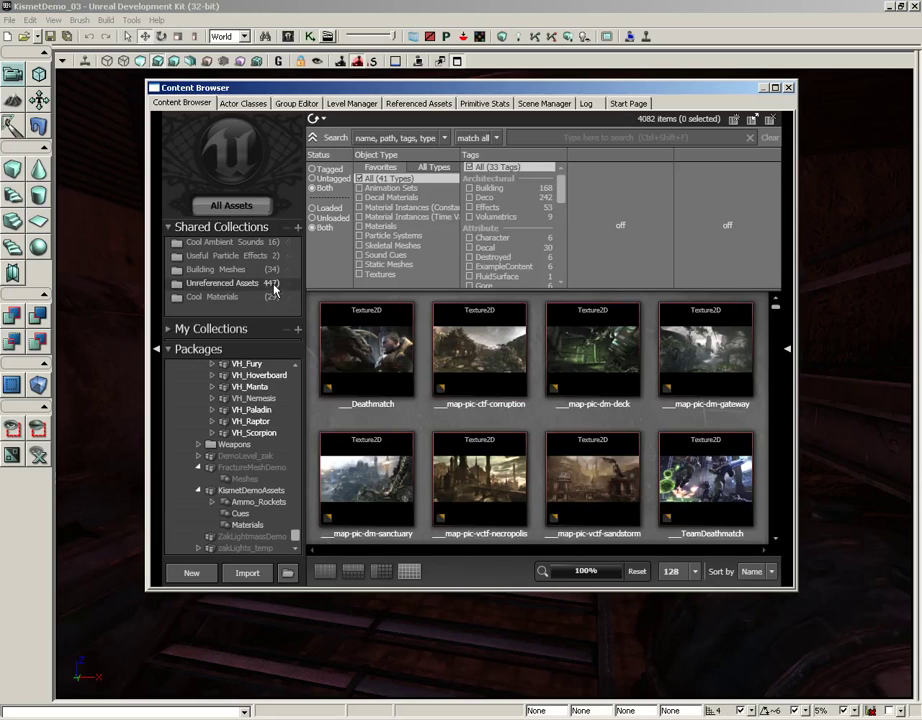
click(567, 137)
text(alarm)
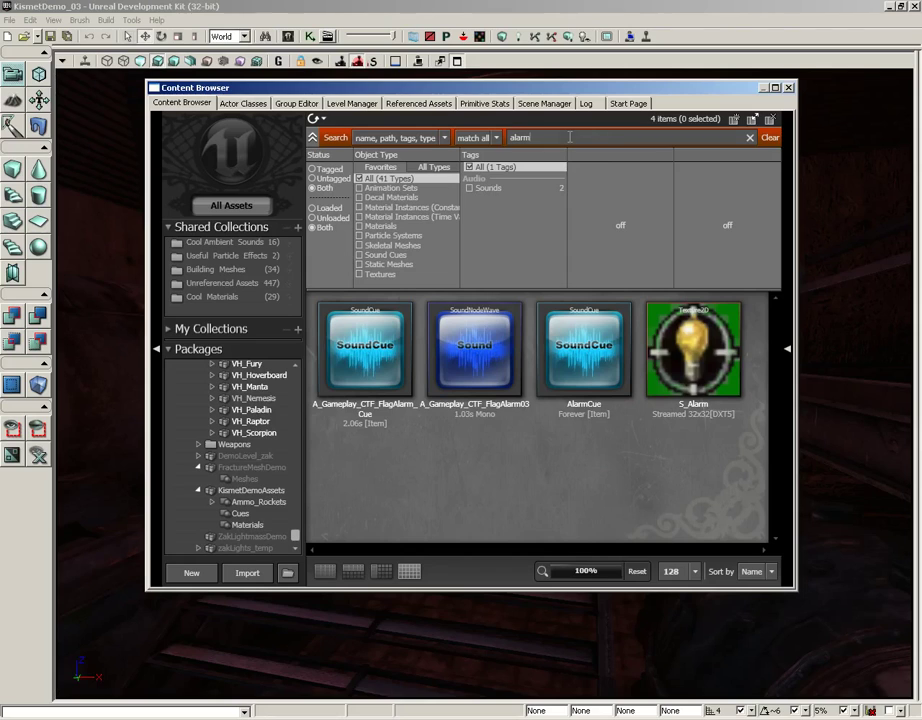
click(363, 371)
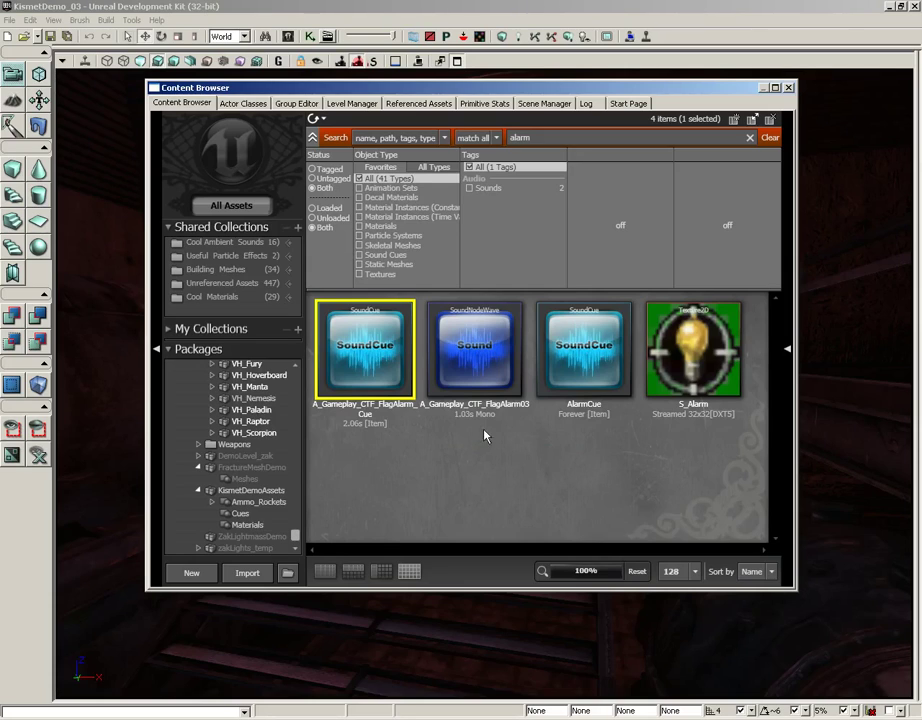
Cancel copying A_Gameplay_CTF_FlagAlarm_Cue and open it in the Sound Cue Editor instead.
right_click(361, 341)
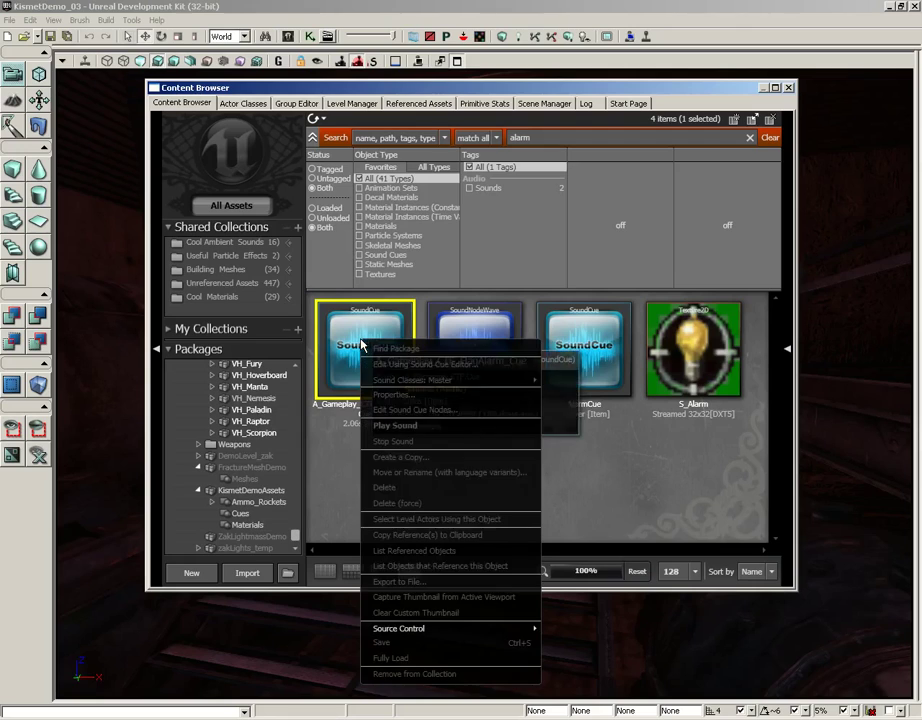
click(435, 458)
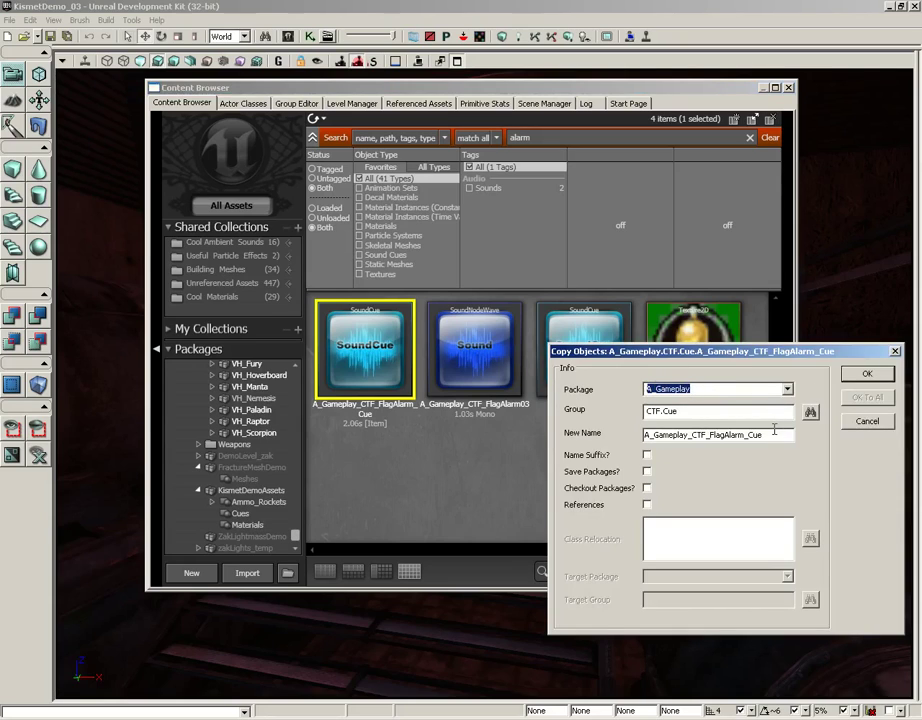
key(Tab)
key(Tab)
click(868, 420)
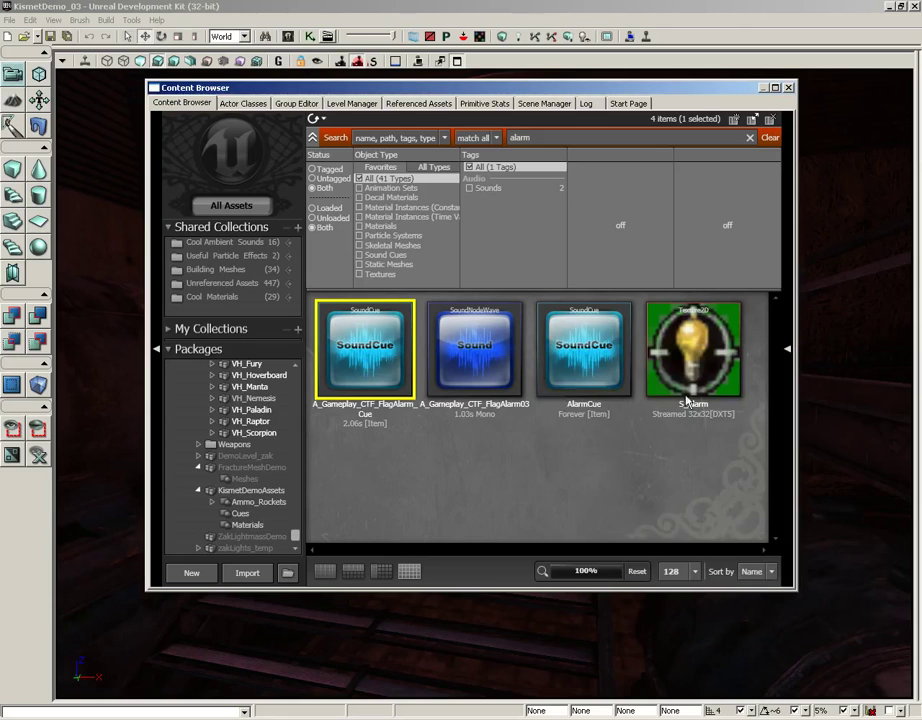
right_click(384, 370)
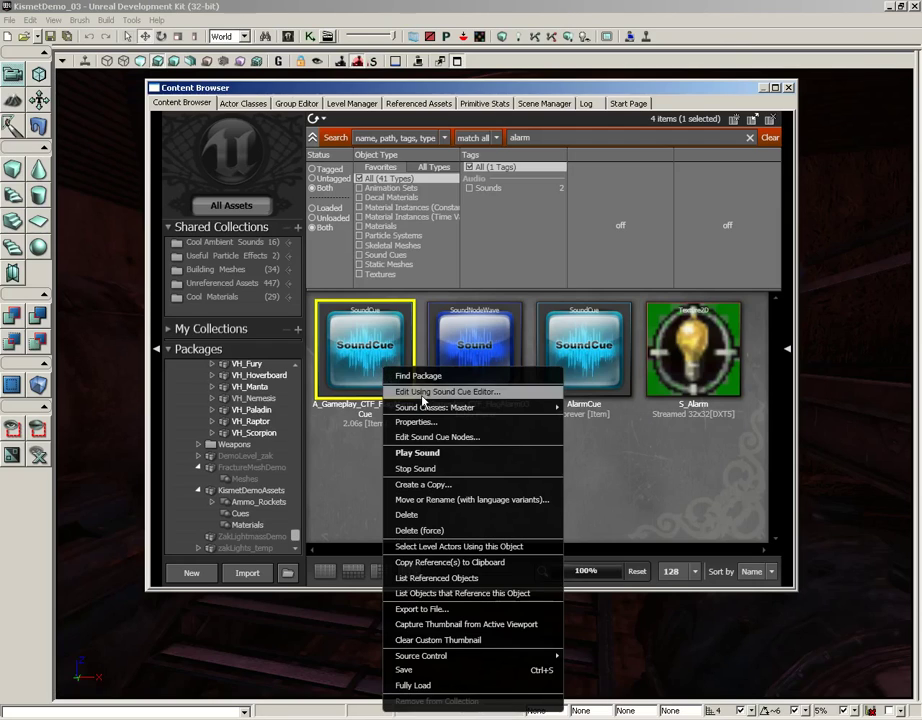
click(424, 392)
Toggle the Looping node's Loop Indefinitely on and back off, then close the Sound Cue Editor.
click(335, 319)
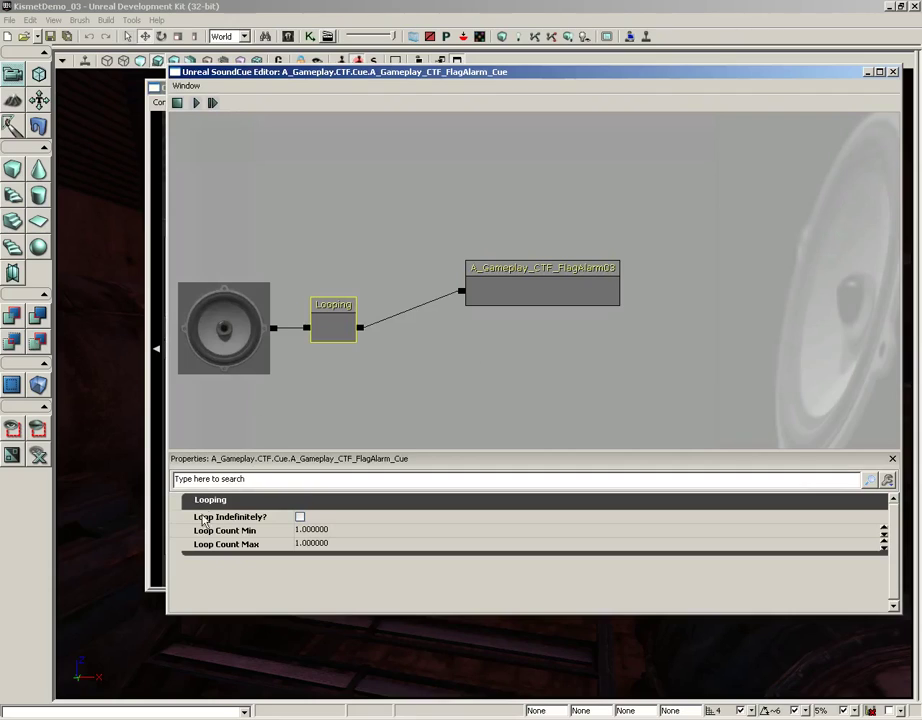
click(300, 517)
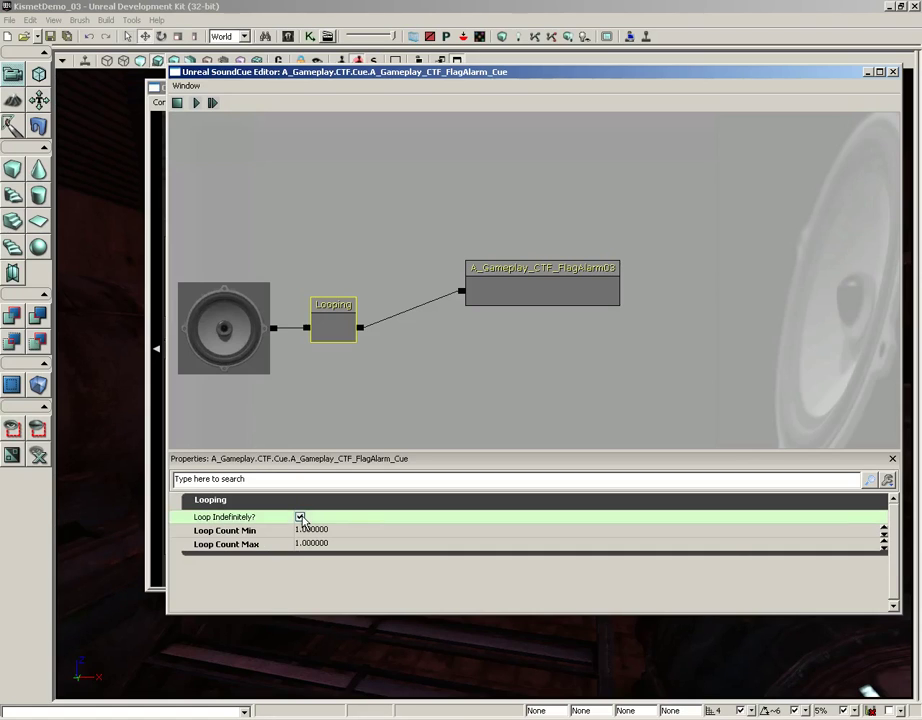
click(300, 517)
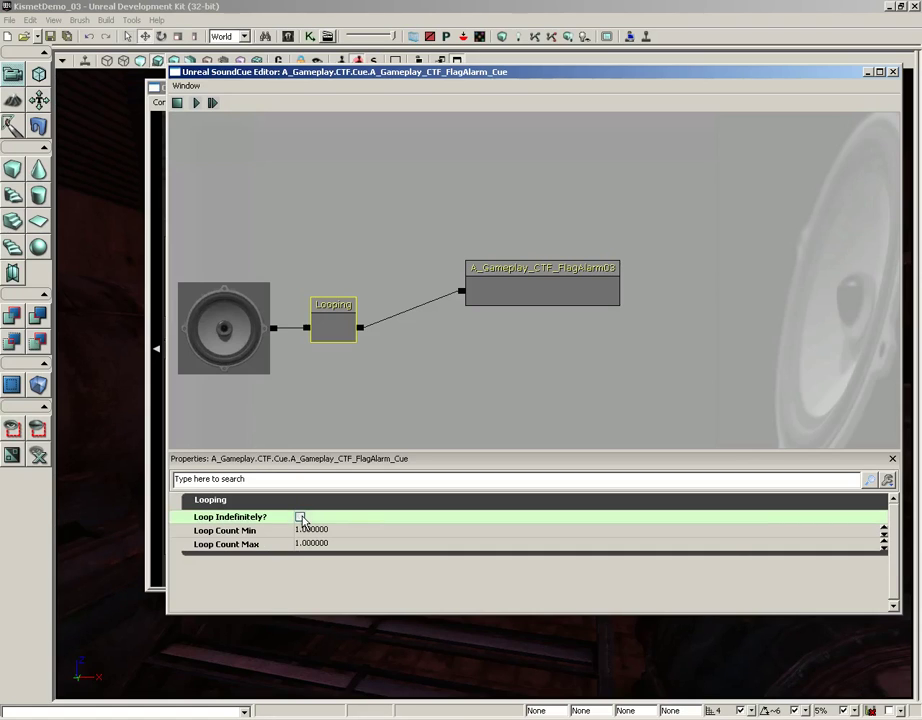
click(893, 72)
Preview the AlarmCue sound from the Content Browser.
click(592, 350)
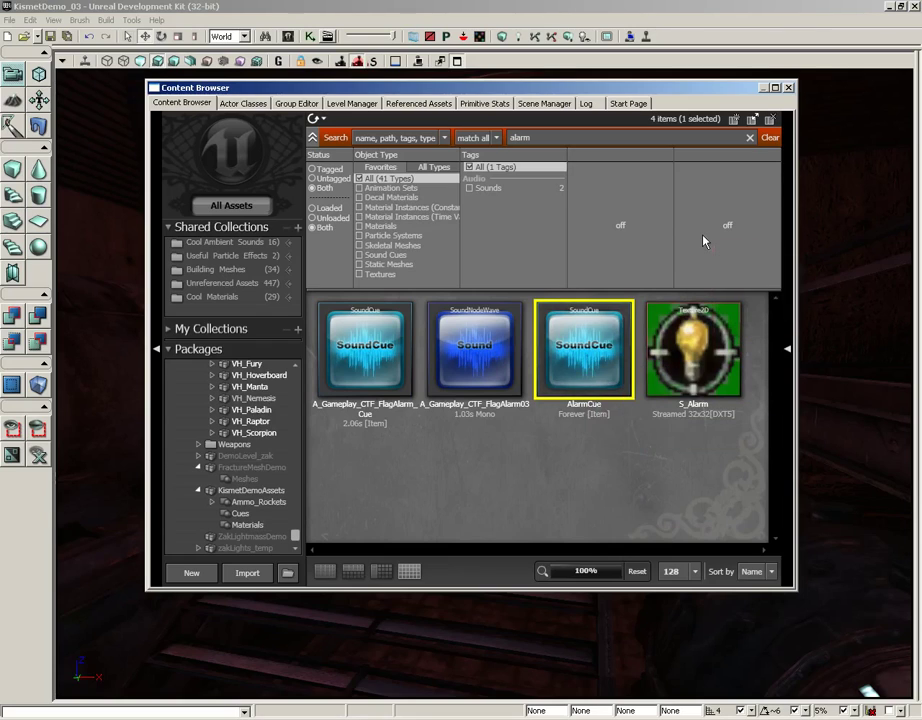
right_click(564, 352)
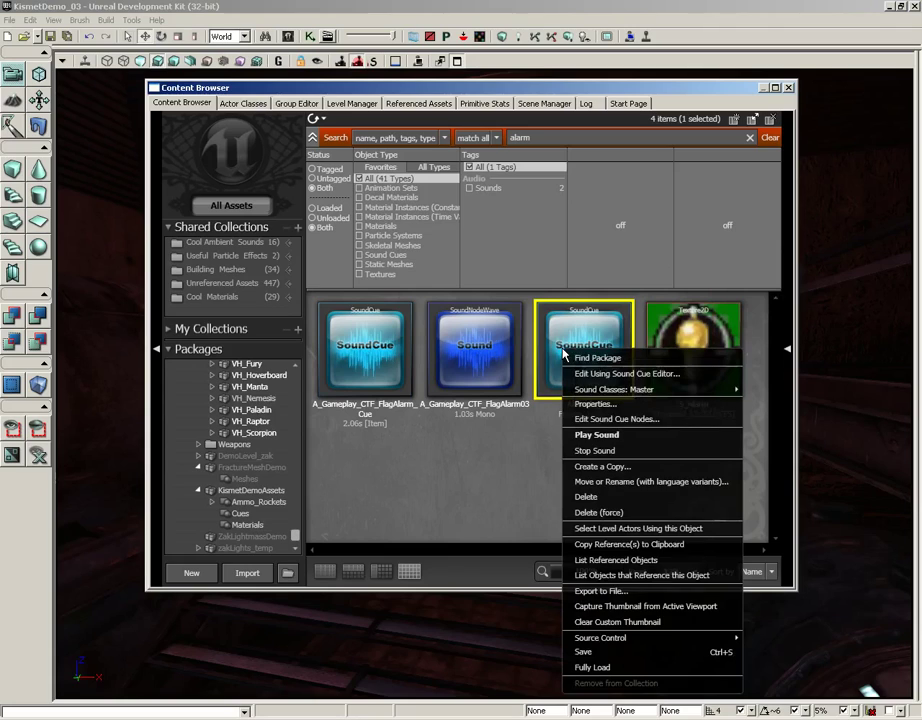
click(596, 446)
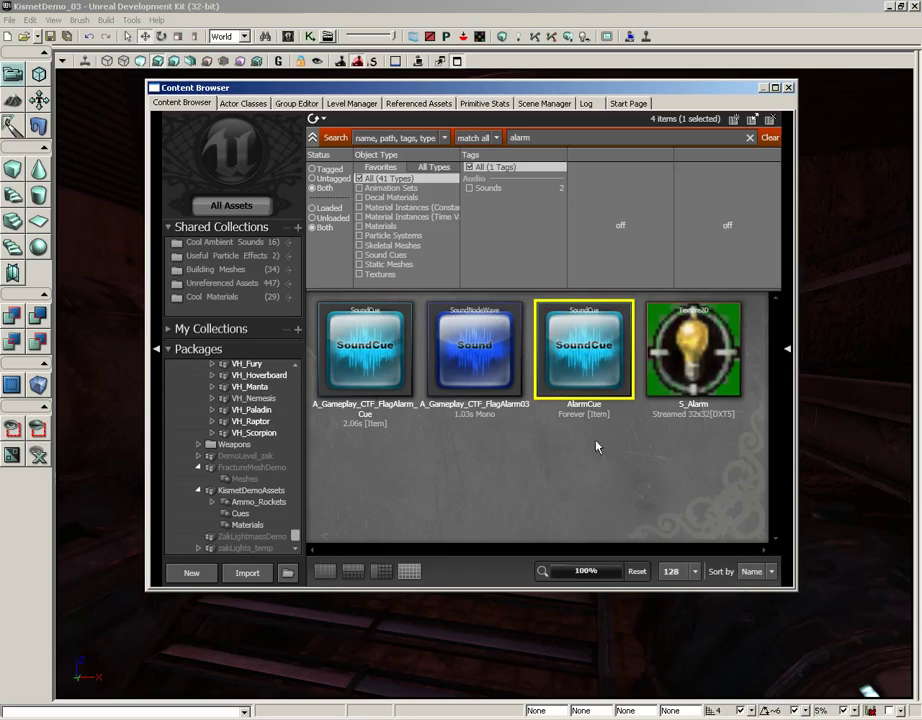
Add a Play Sound action beside the announcement chain in Kismet.
click(788, 87)
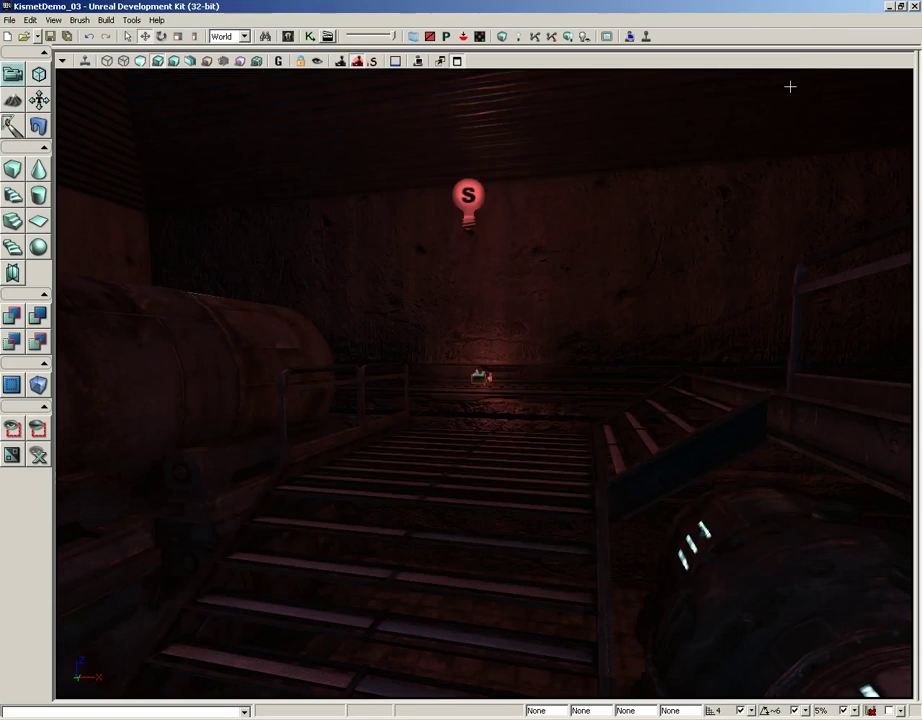
click(311, 37)
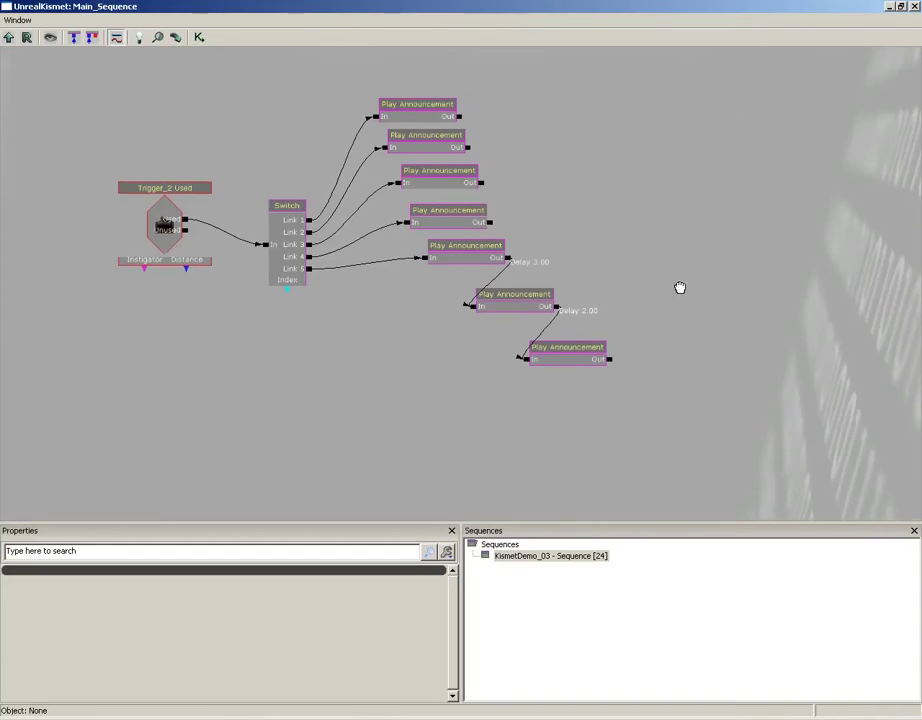
drag(679, 288, 500, 237)
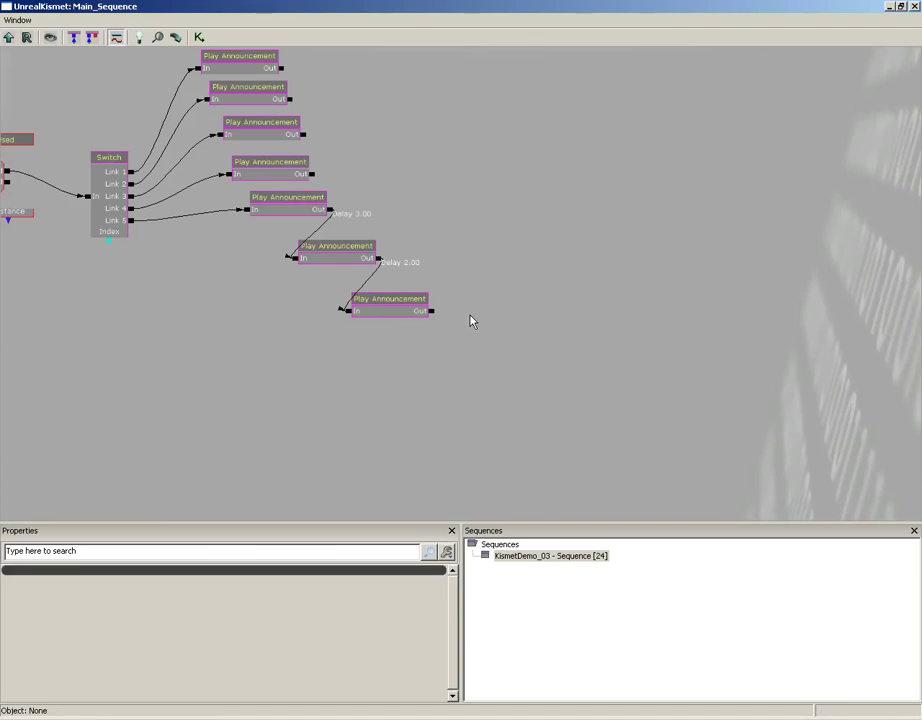
right_click(472, 321)
mouse_move(505, 304)
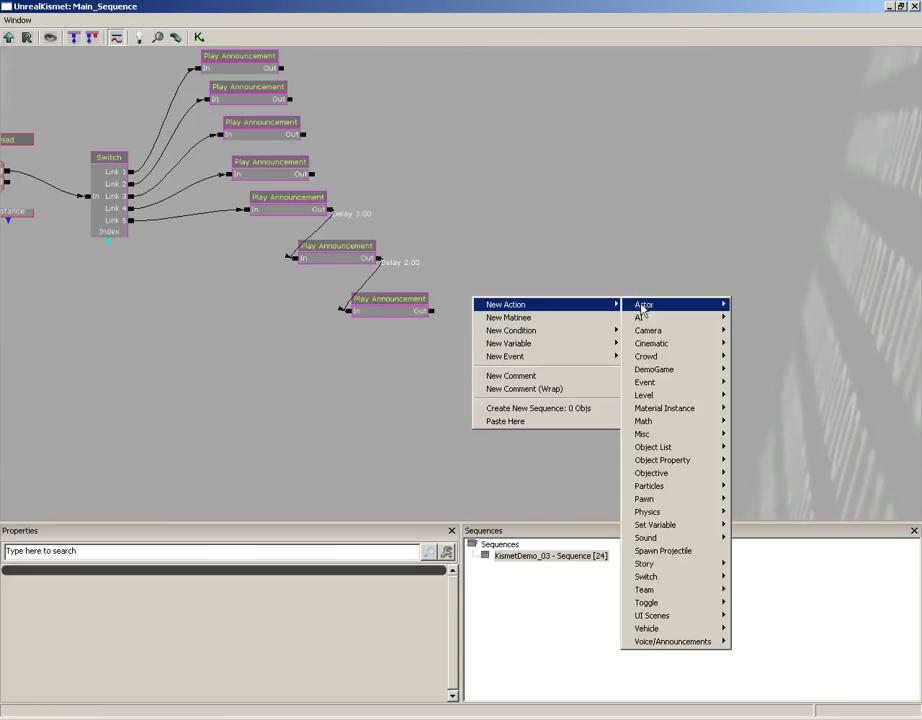
mouse_move(646, 545)
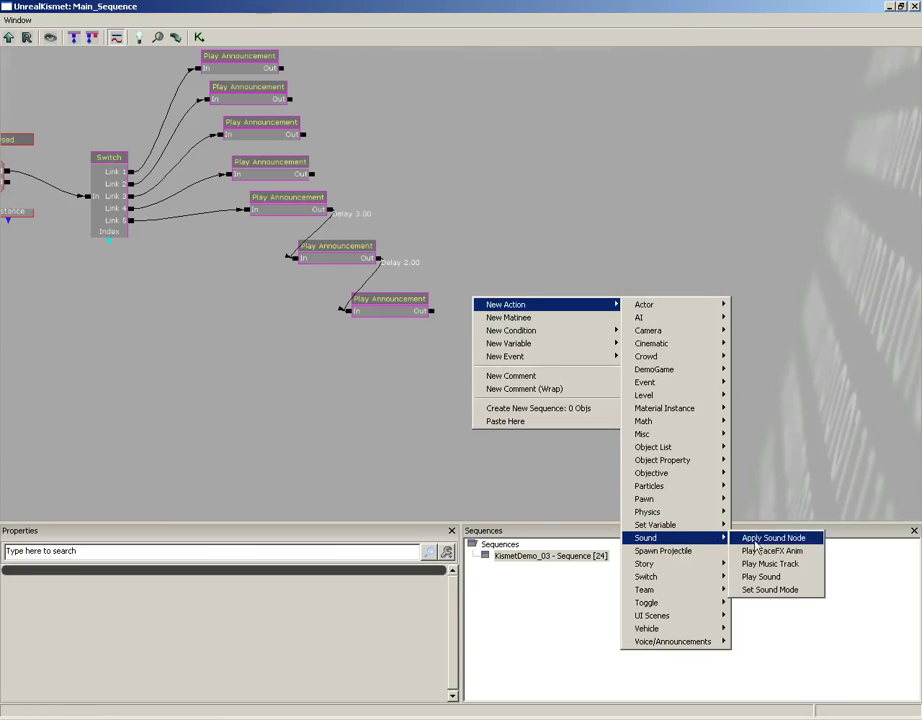
click(765, 581)
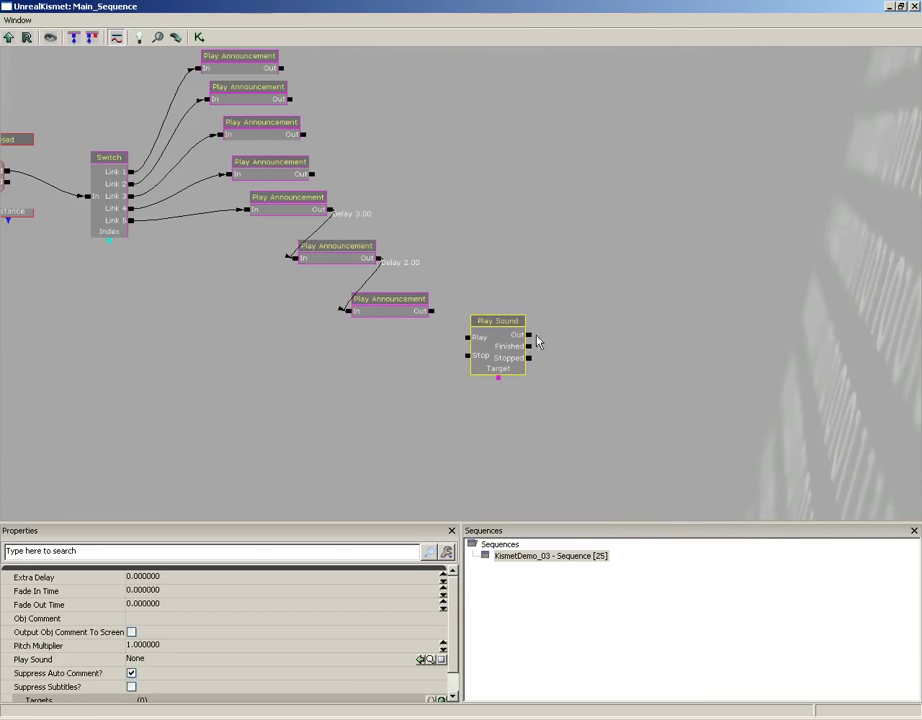
Link the last Play Announcement's Out to the Play Sound node's Play input.
click(418, 316)
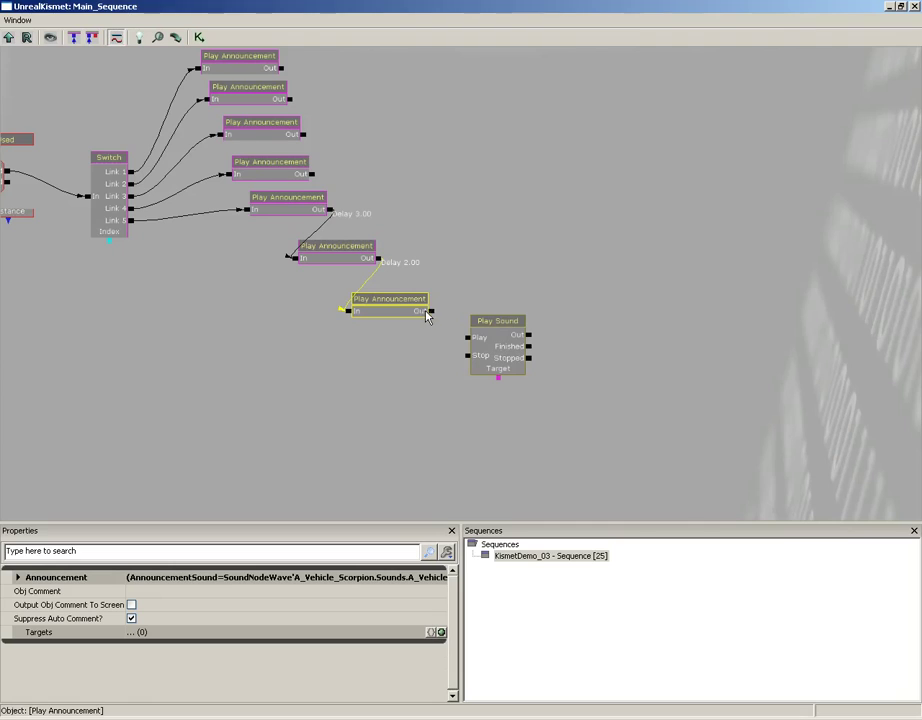
click(17, 577)
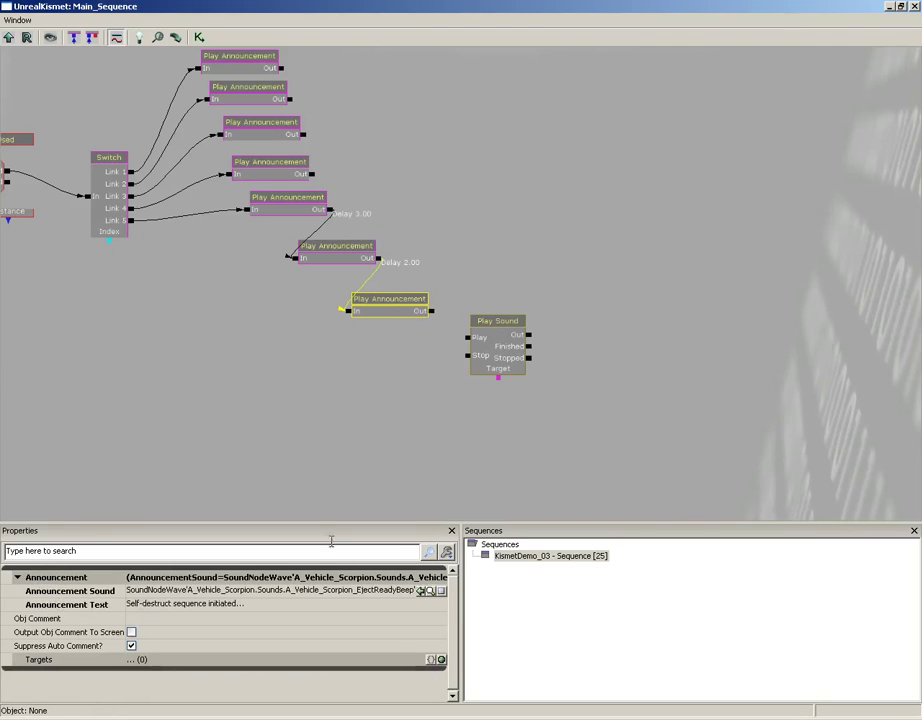
drag(431, 312, 467, 337)
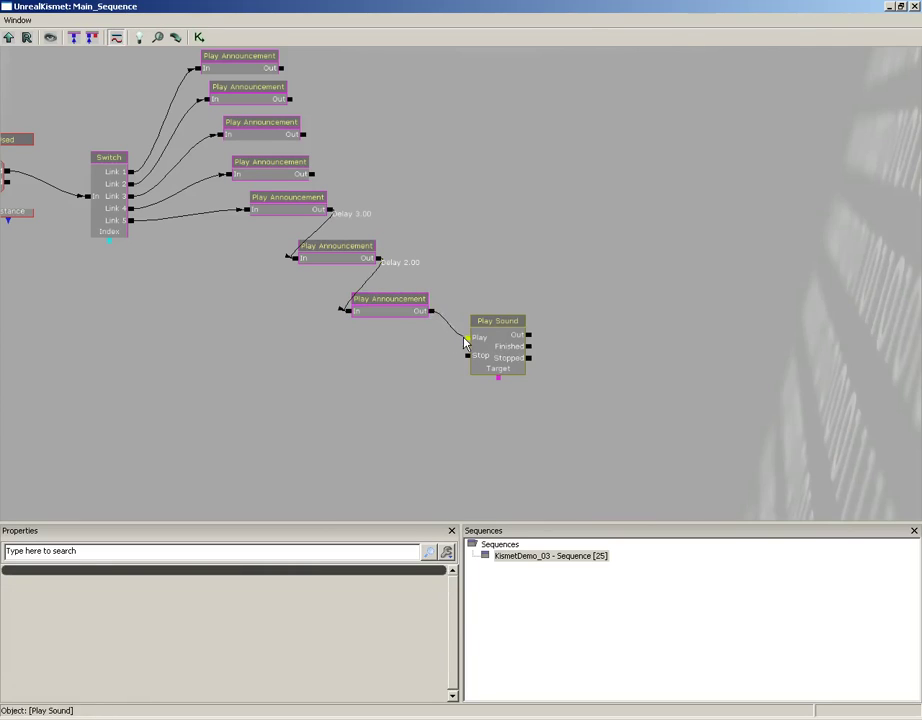
Assign the selected AlarmCue as the Play Sound node's sound.
click(507, 348)
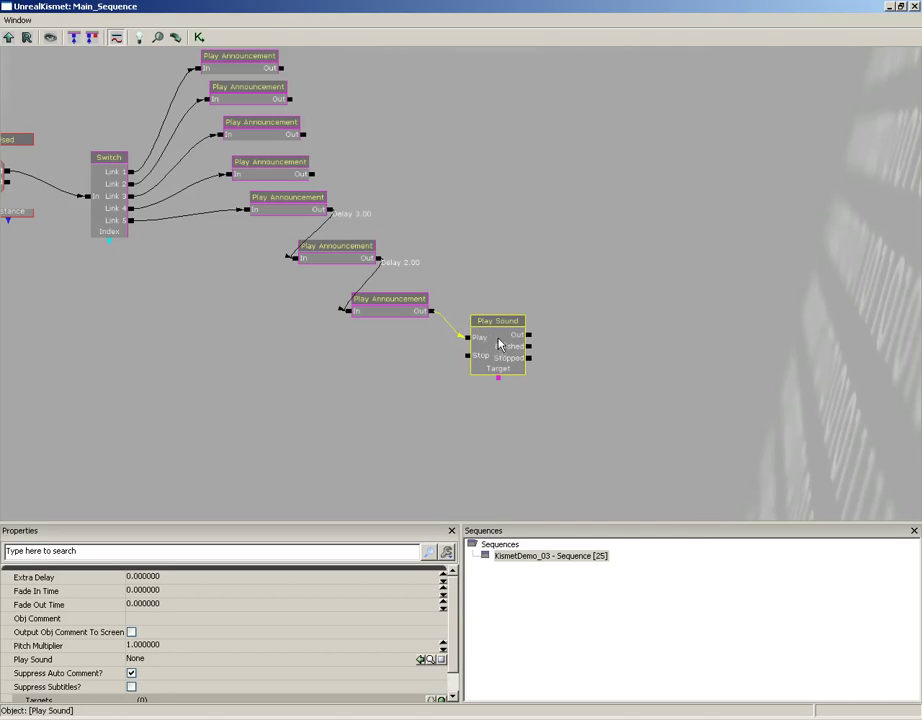
click(92, 662)
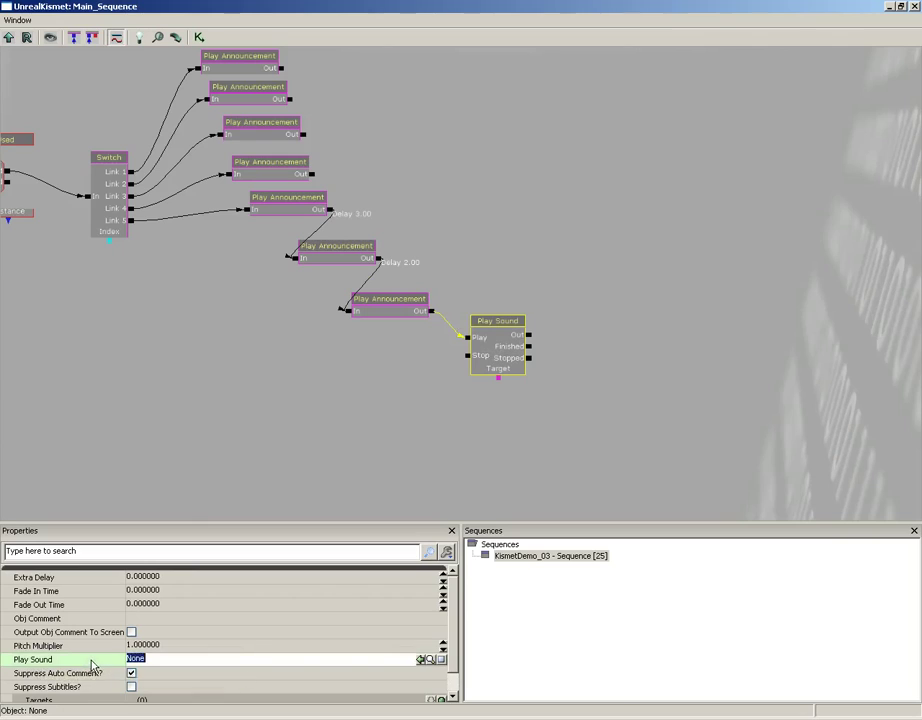
click(418, 660)
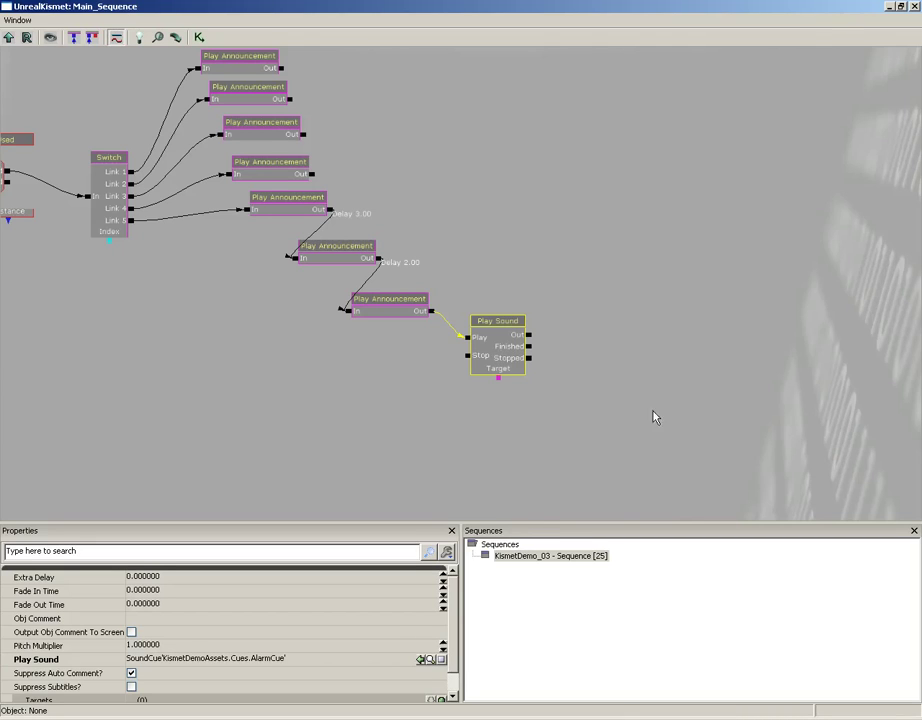
scroll(330, 455, down, 1)
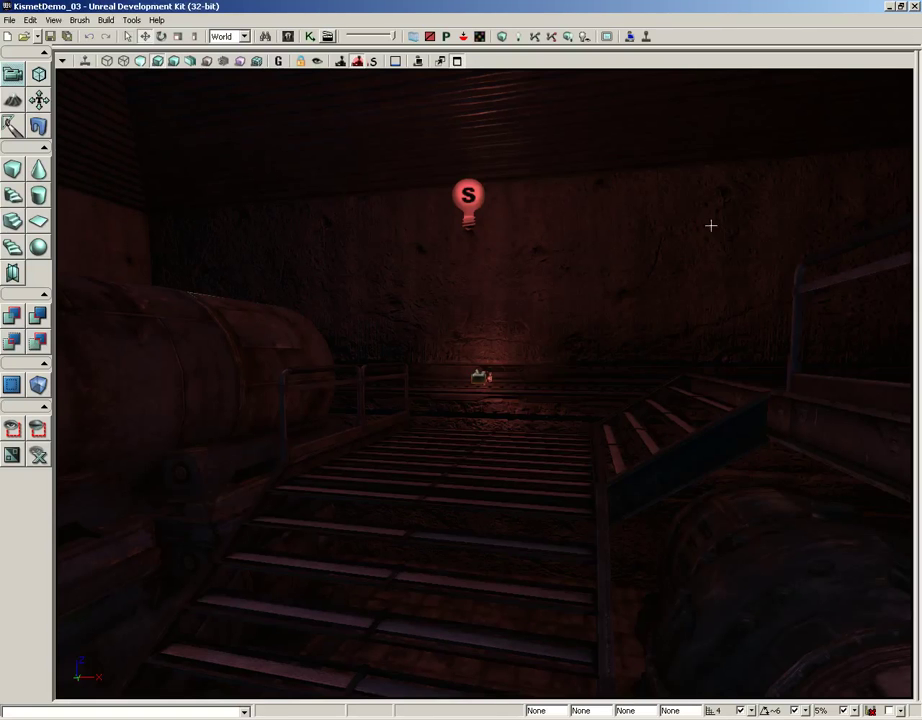
Set Trigger_2 Used's Re Trigger Delay to 0 in Kismet, then close Kismet.
drag(467, 493, 467, 493)
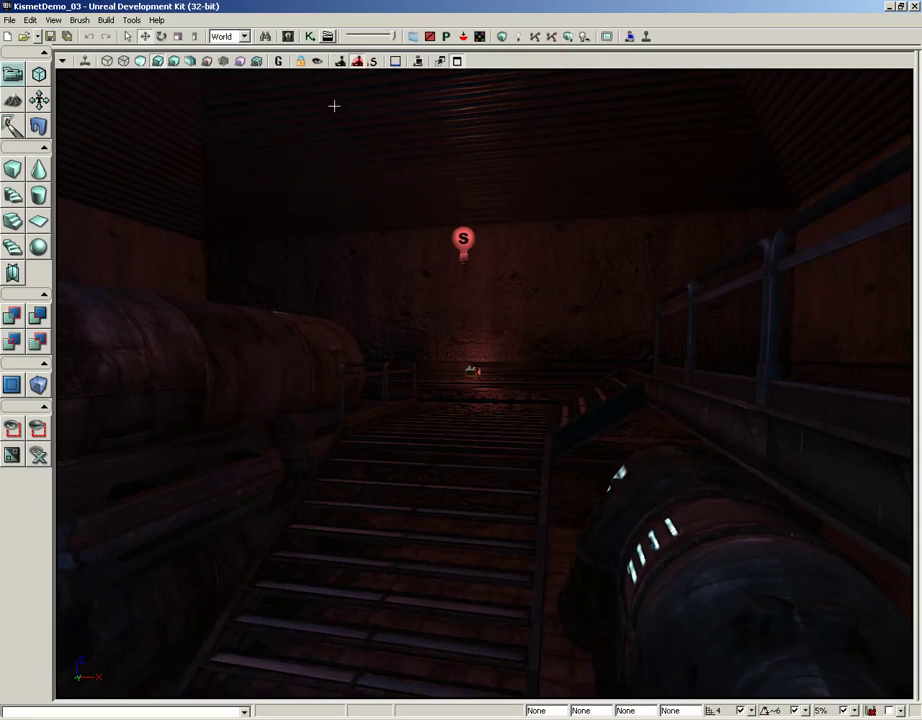
click(311, 36)
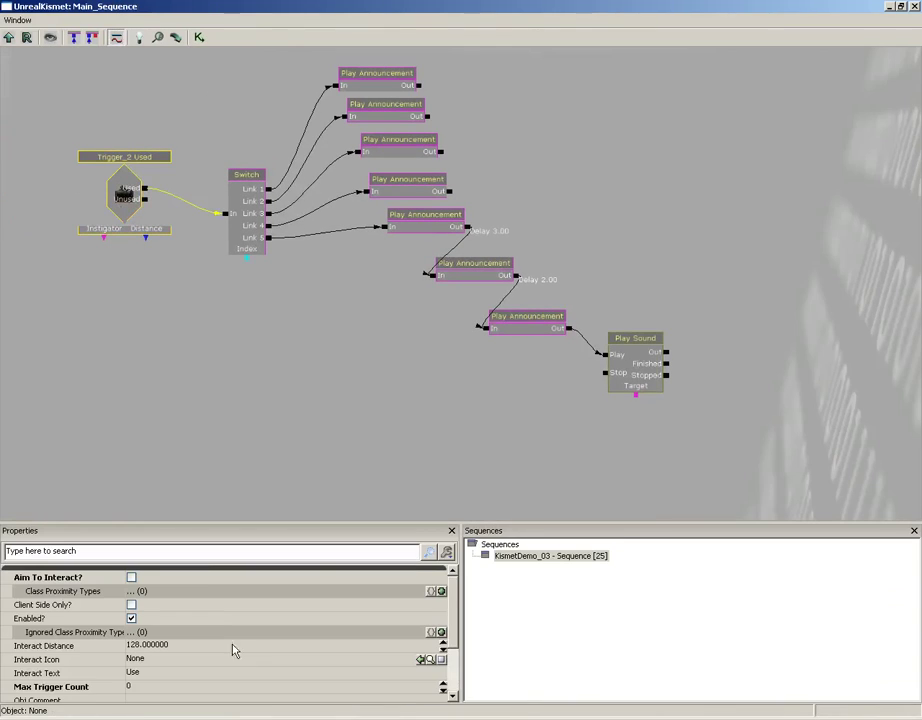
scroll(250, 660, down, 2)
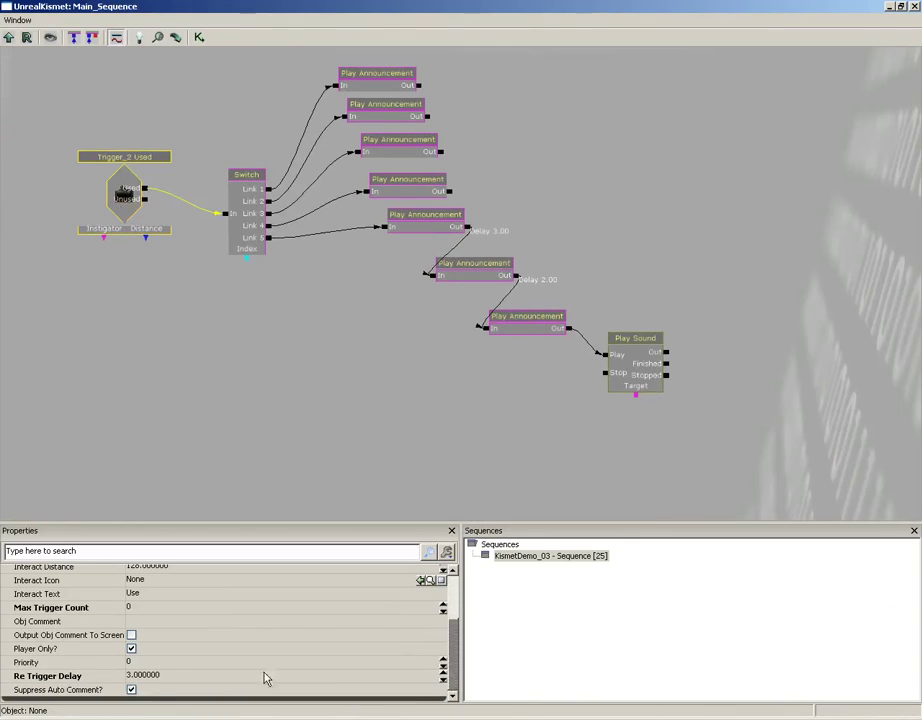
click(157, 674)
text(0)
key(Return)
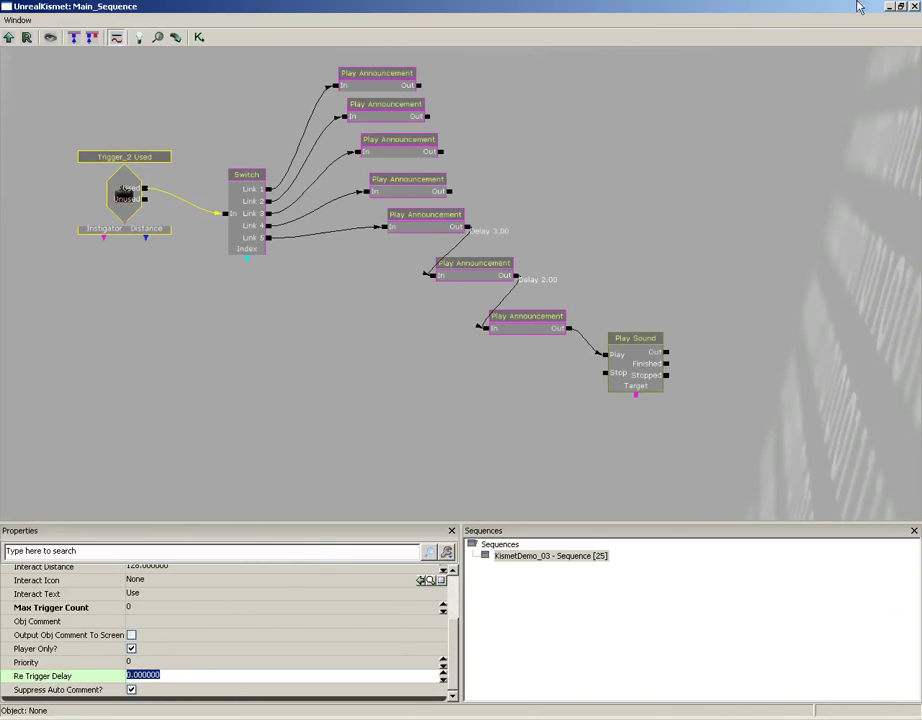
click(913, 6)
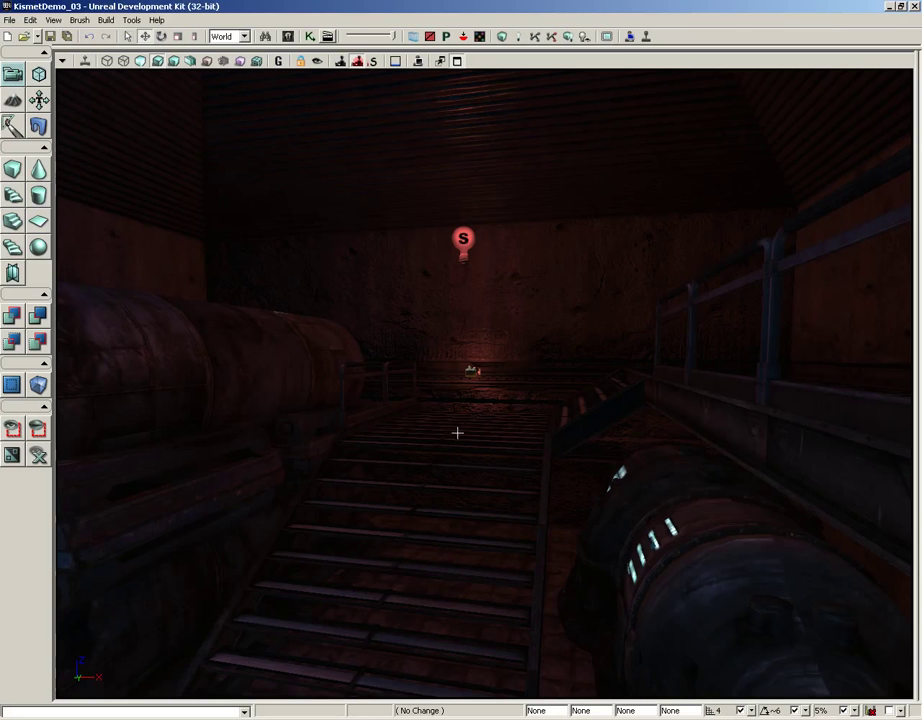
Start a Play From Here test, restarting it from the caged area floor.
right_click(412, 421)
click(508, 410)
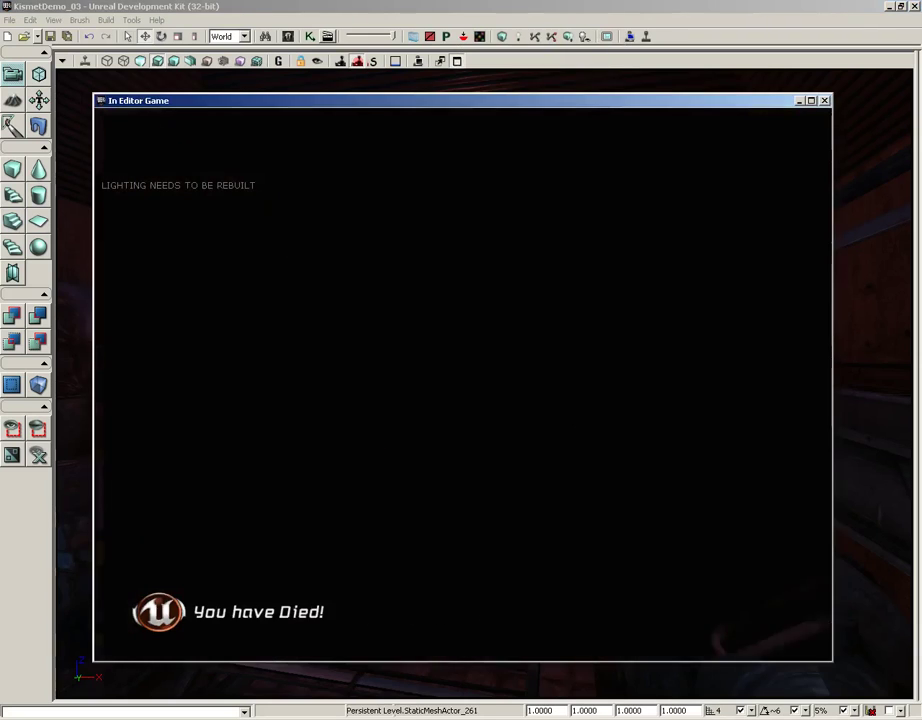
key(Escape)
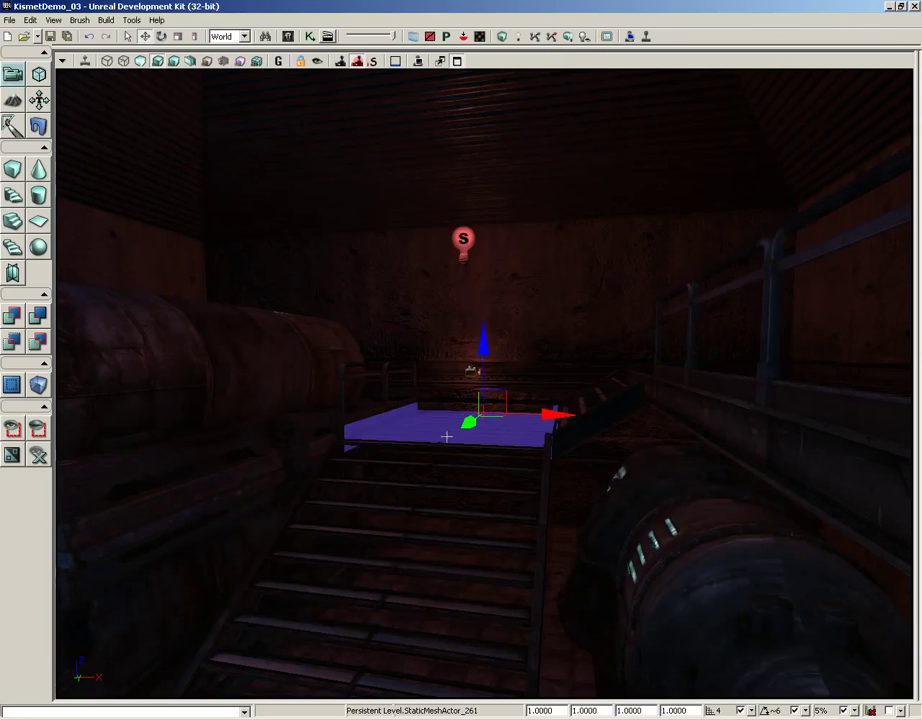
right_drag(422, 397, 405, 430)
right_click(349, 511)
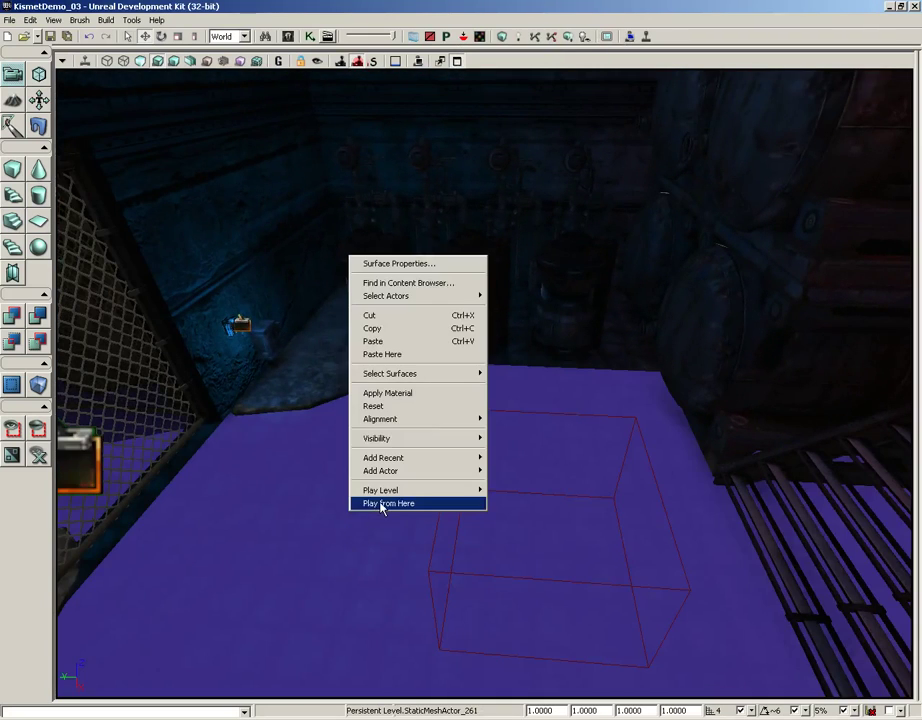
click(381, 504)
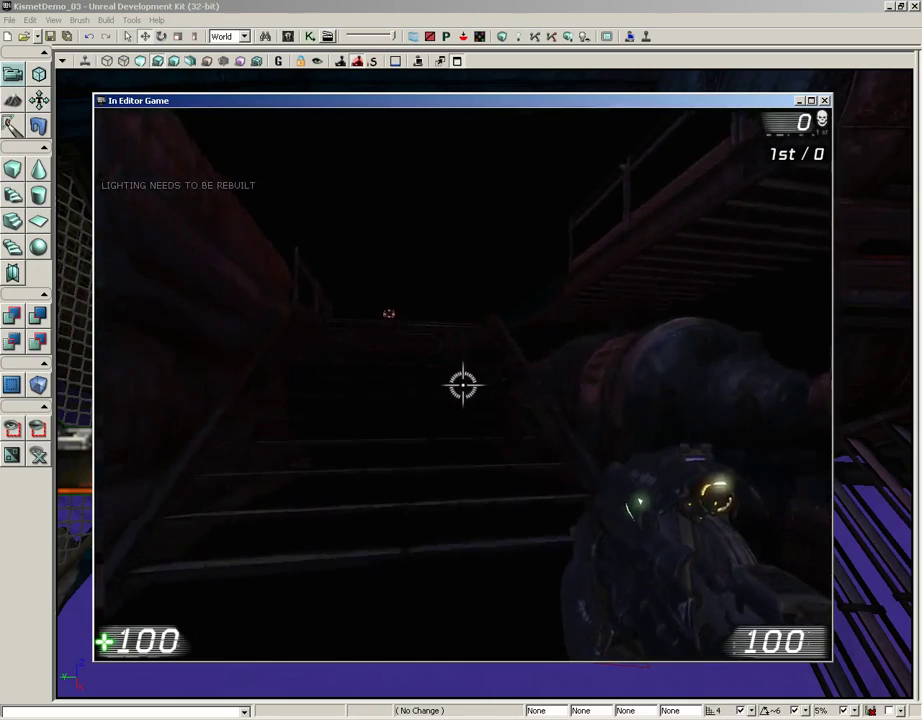
Use the red glowing switch repeatedly until the self-destruct announcement appears, then exit the game.
key(w)
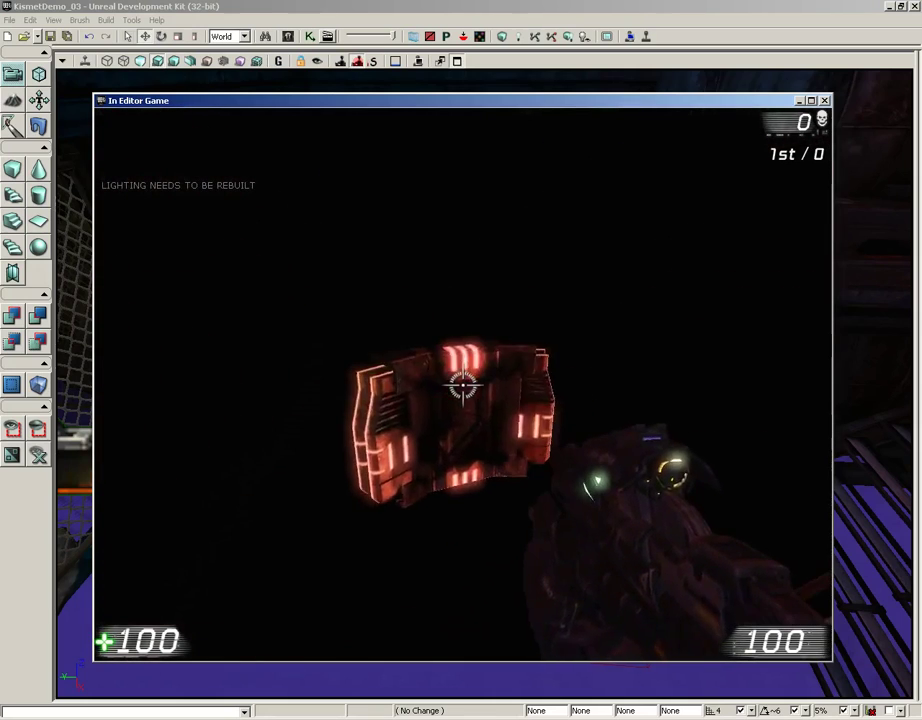
key(w)
key(e)
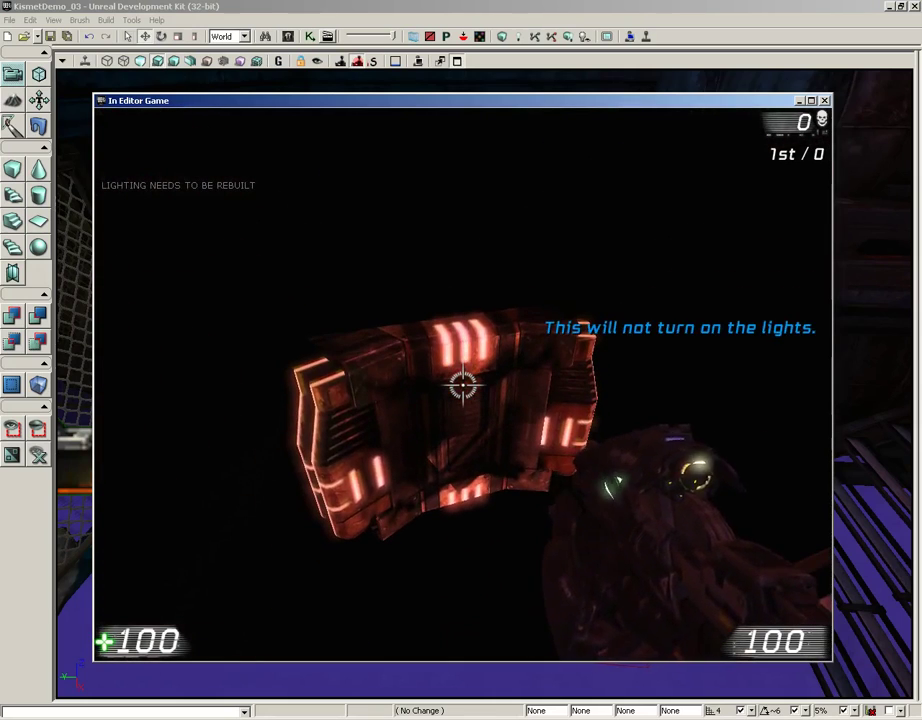
key(e)
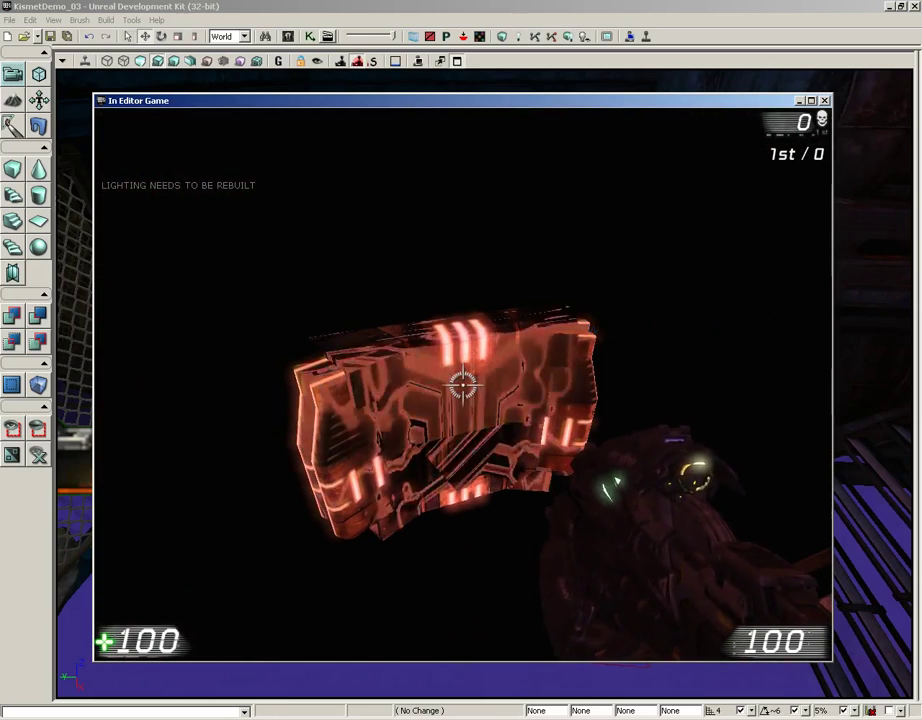
key(e)
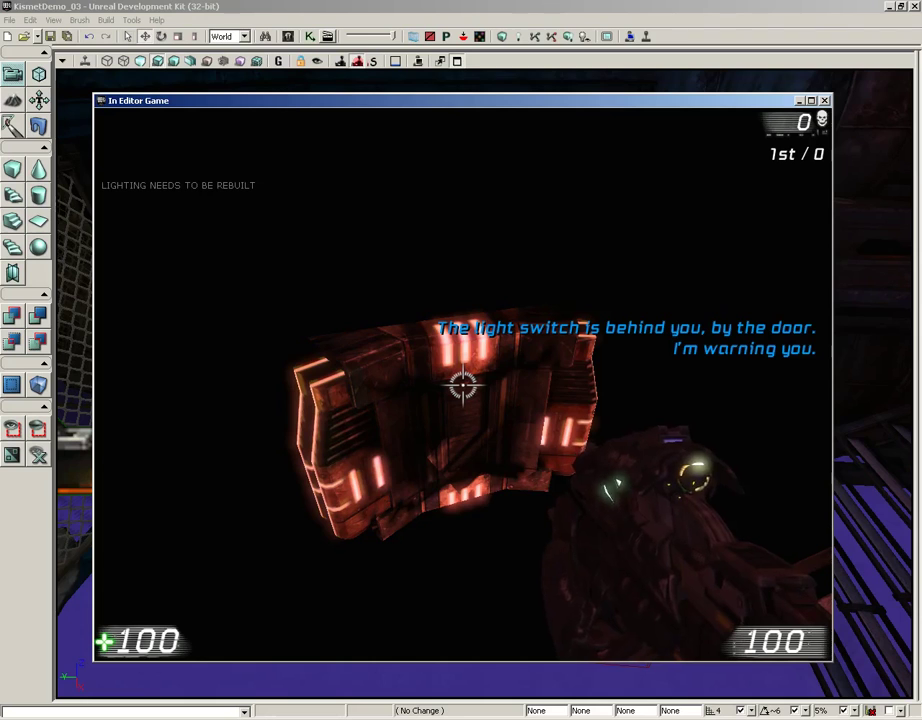
key(e)
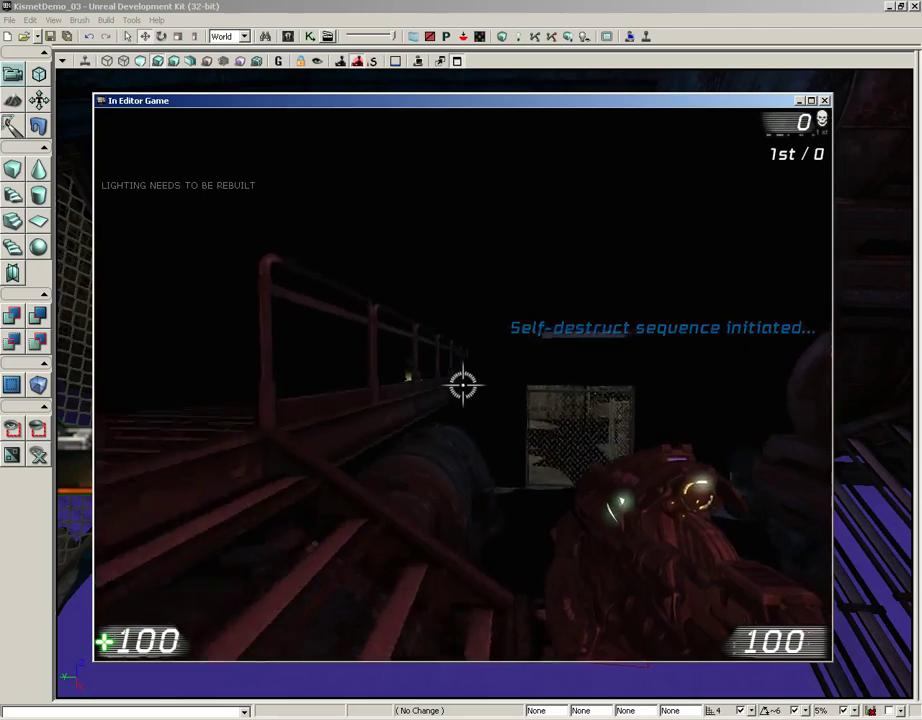
key(w)
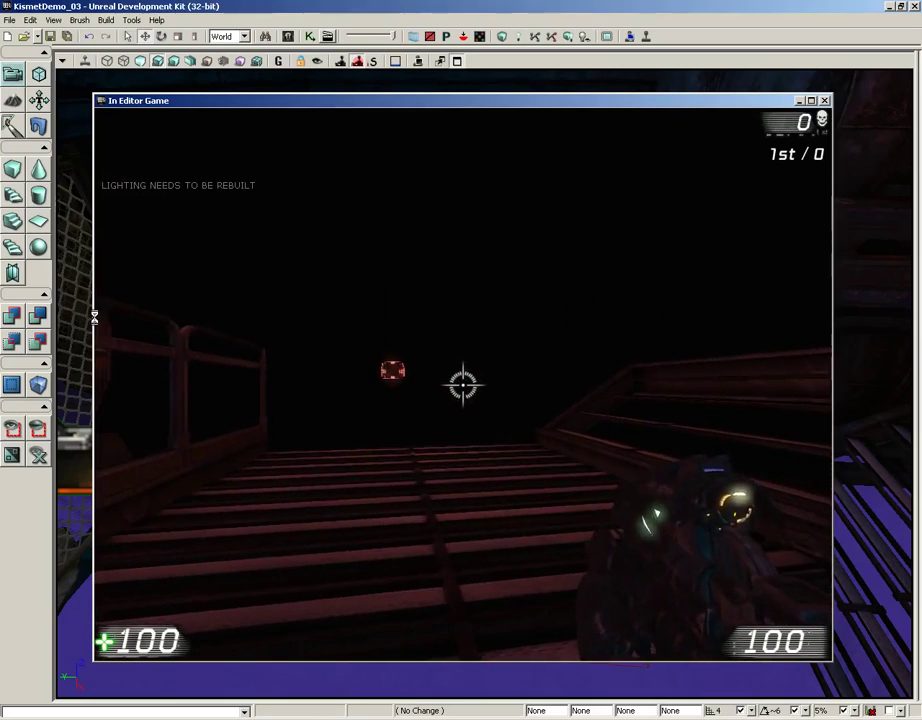
key(Escape)
mouse_move(403, 366)
right_down()
mouse_move(574, 257)
mouse_move(405, 364)
right_up()
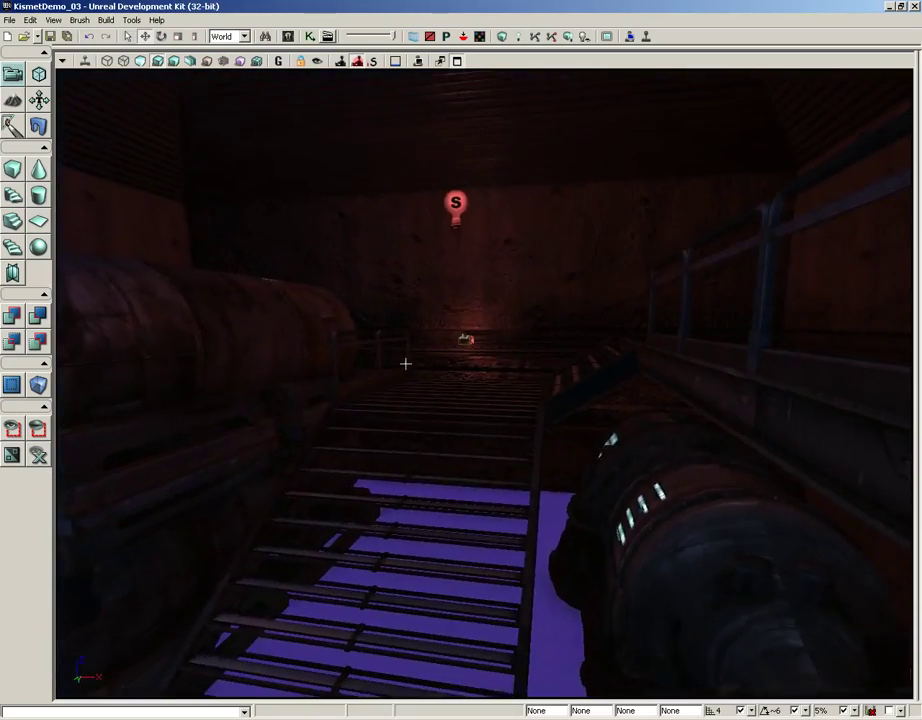